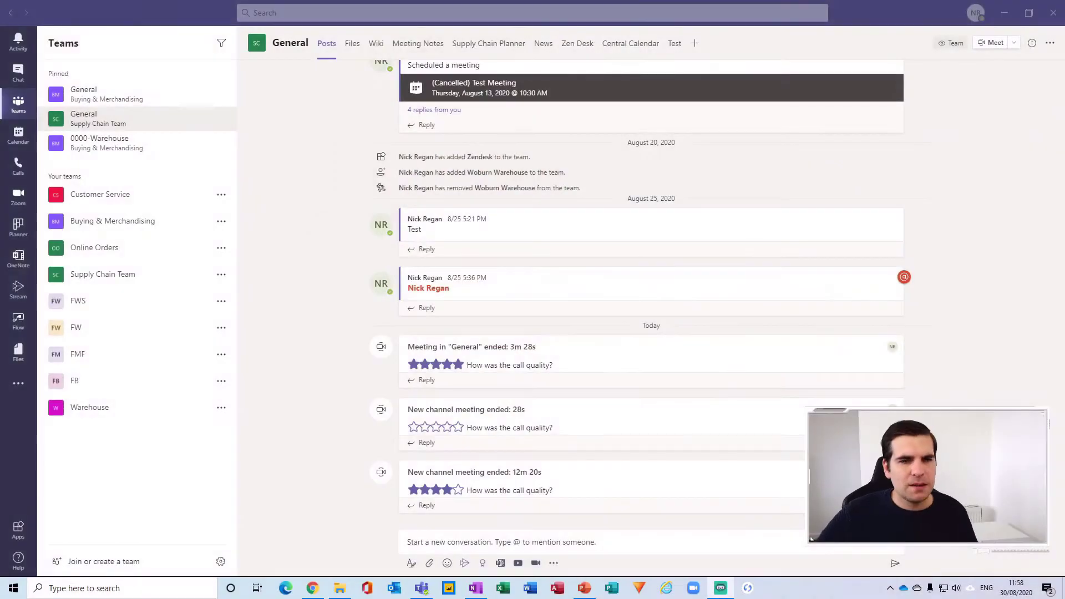
- Compose a formatted post in the Supply Chain Team's General channel with the subject "Test" and the message "Here are some notes"
mouse_move(556, 238)
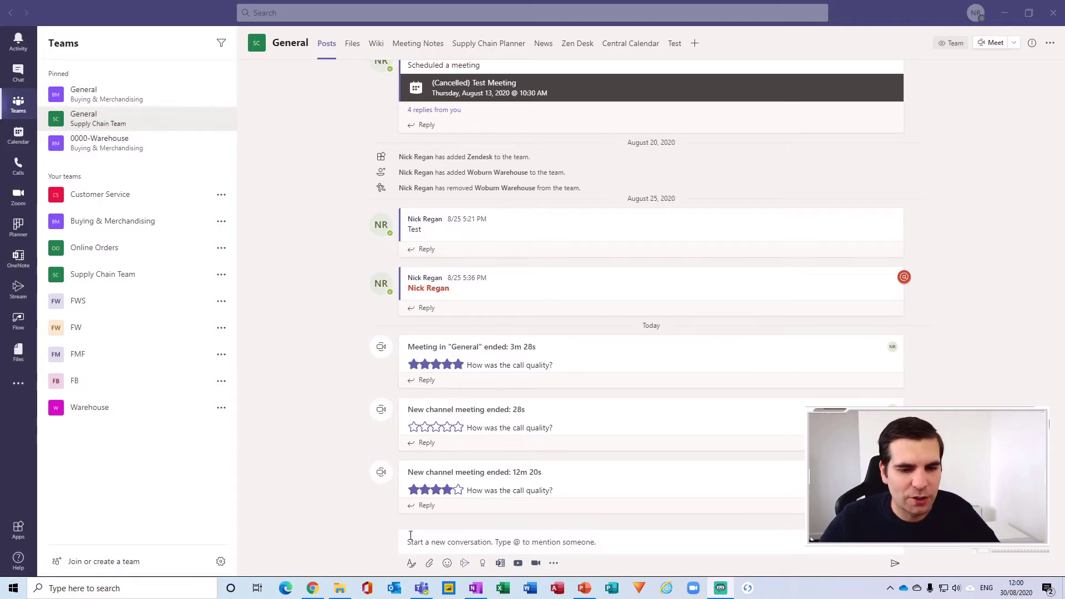
left_click(398, 557)
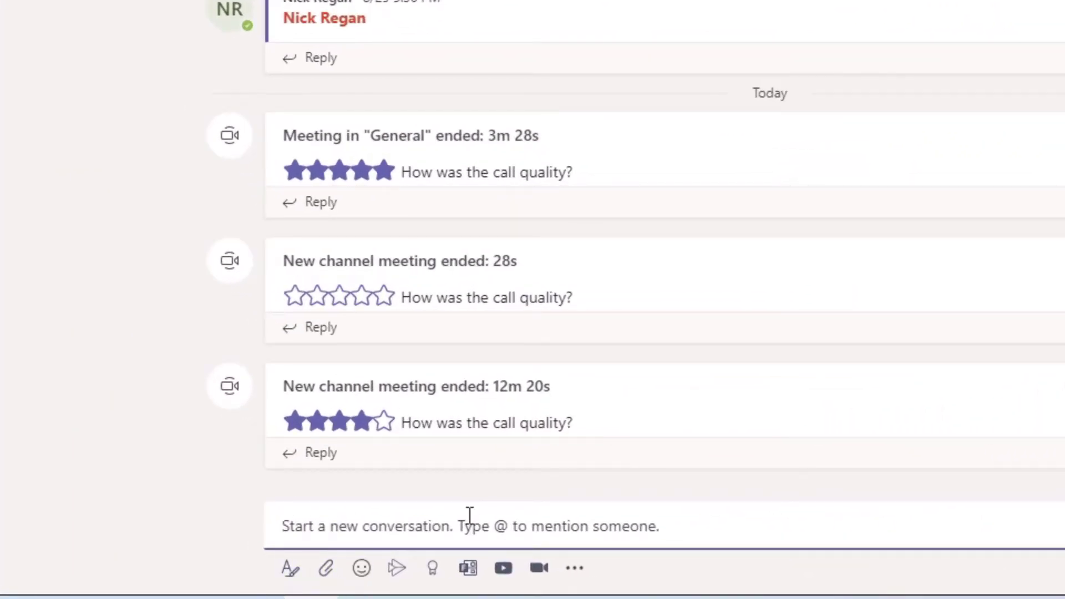
left_click(288, 579)
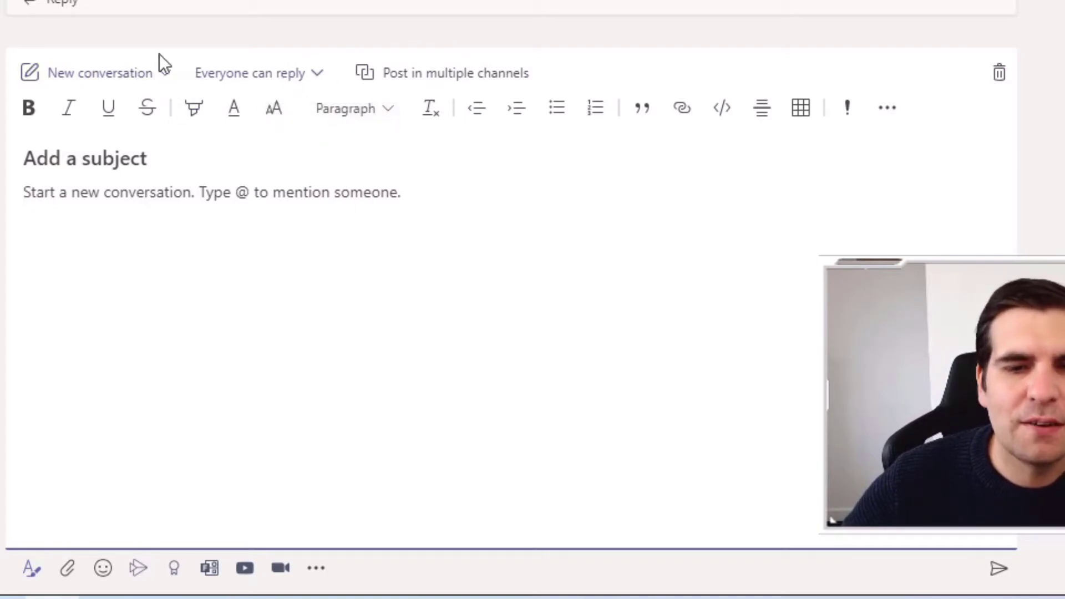
left_click(65, 160)
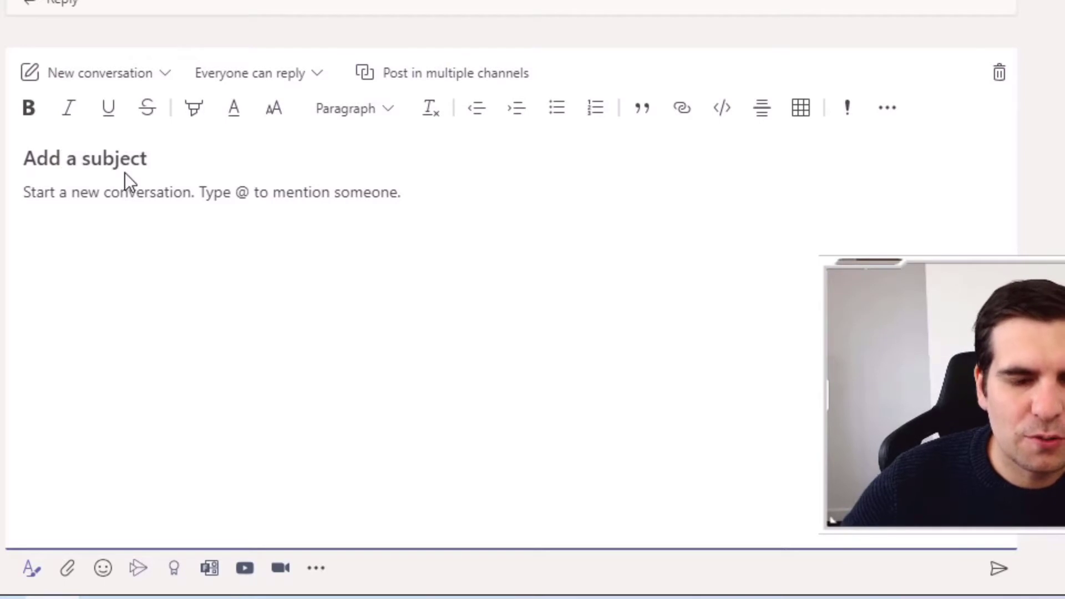
type("Test")
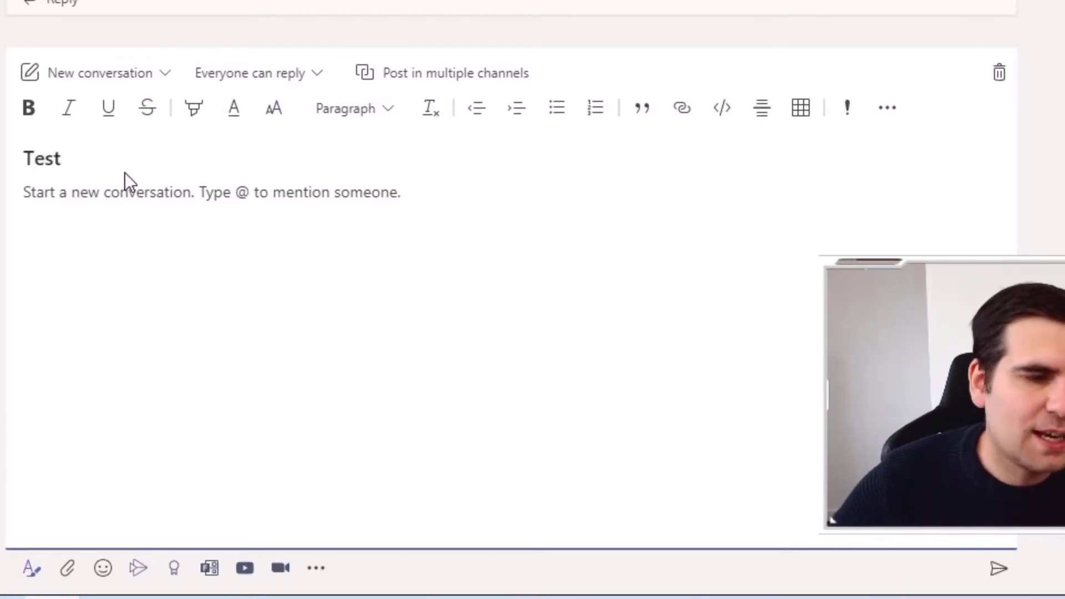
left_click(116, 190)
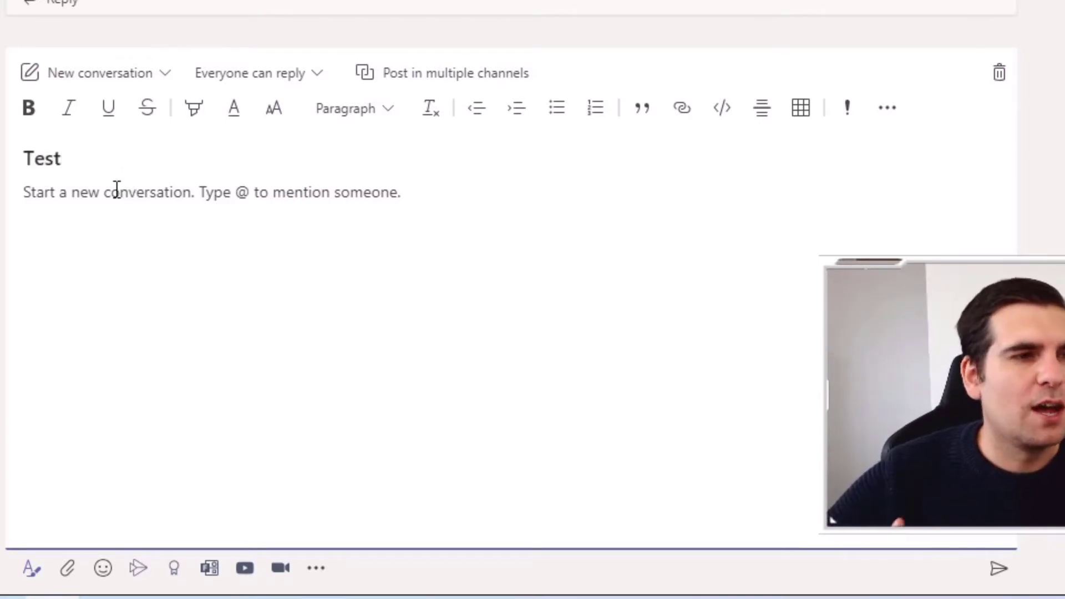
type("H")
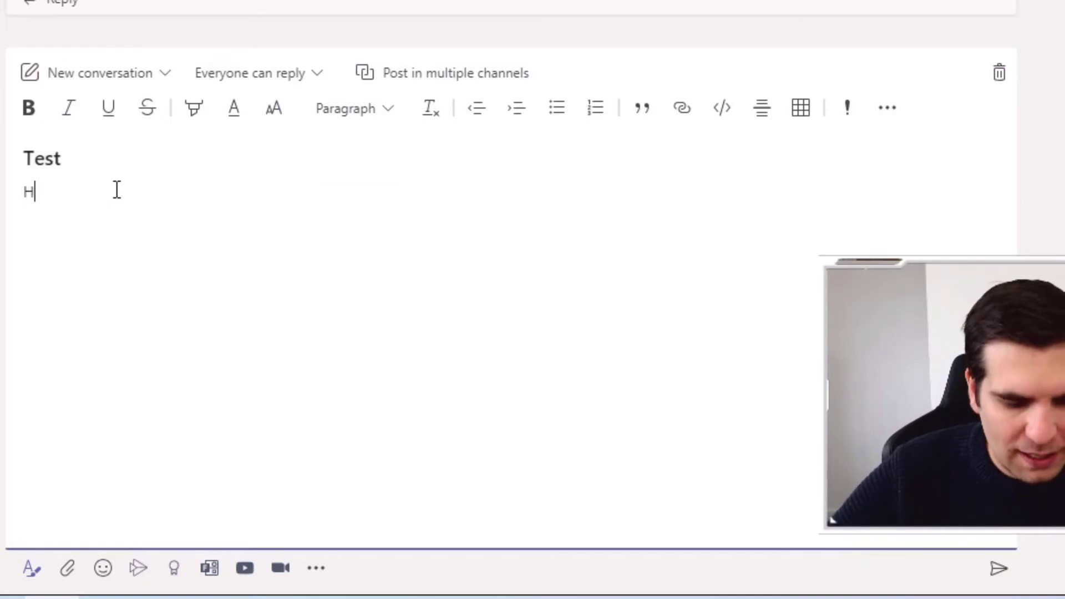
type("ere are some notes")
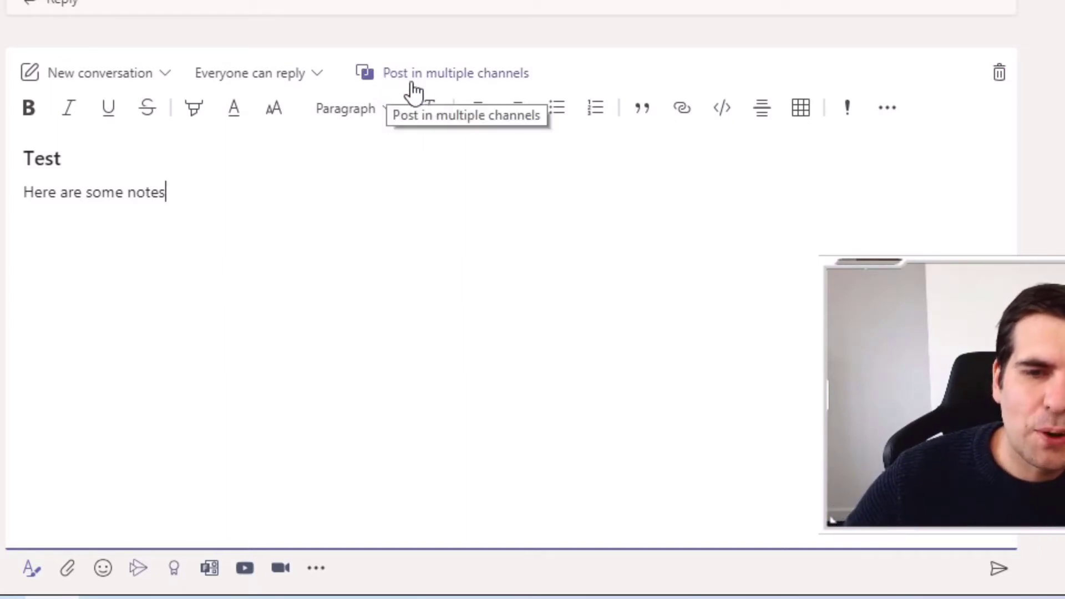
- Set the post to go to multiple channels, adding the Supply Chain Team's Meeting and Private Group channels
left_click(468, 81)
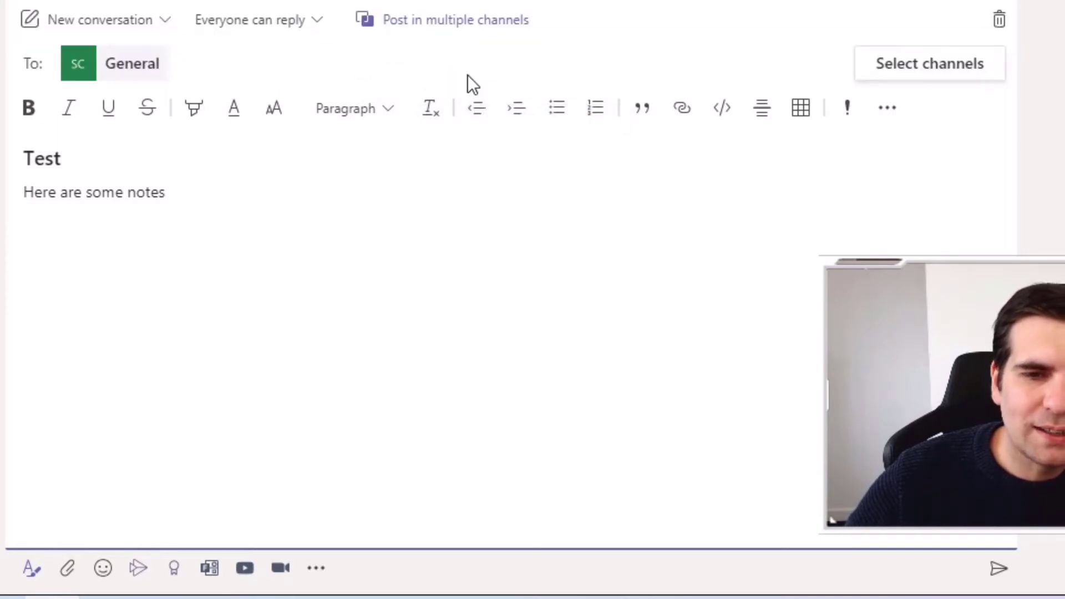
left_click(921, 82)
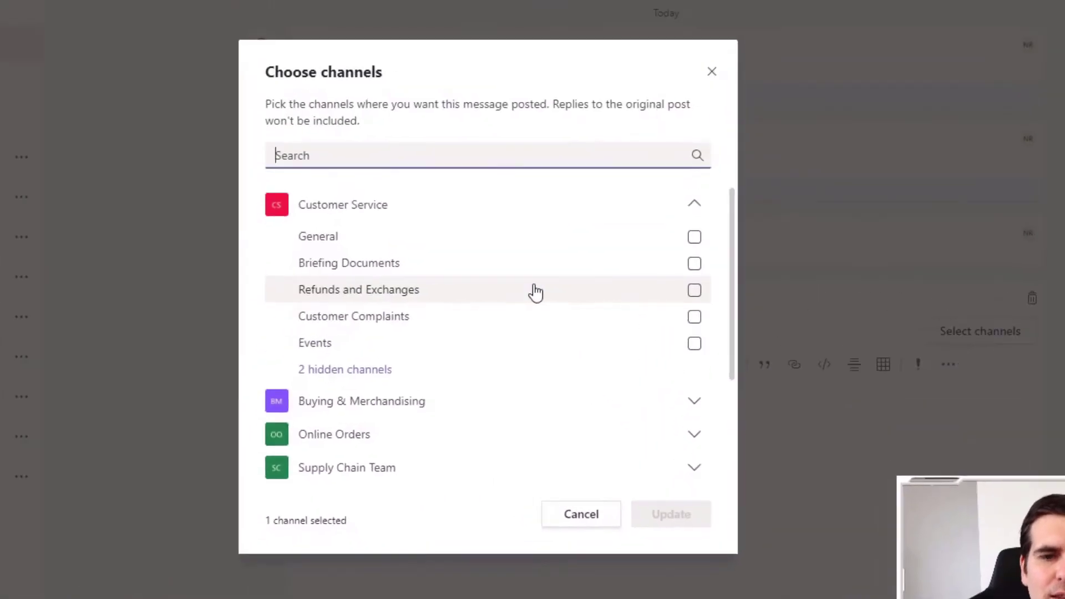
left_click(694, 204)
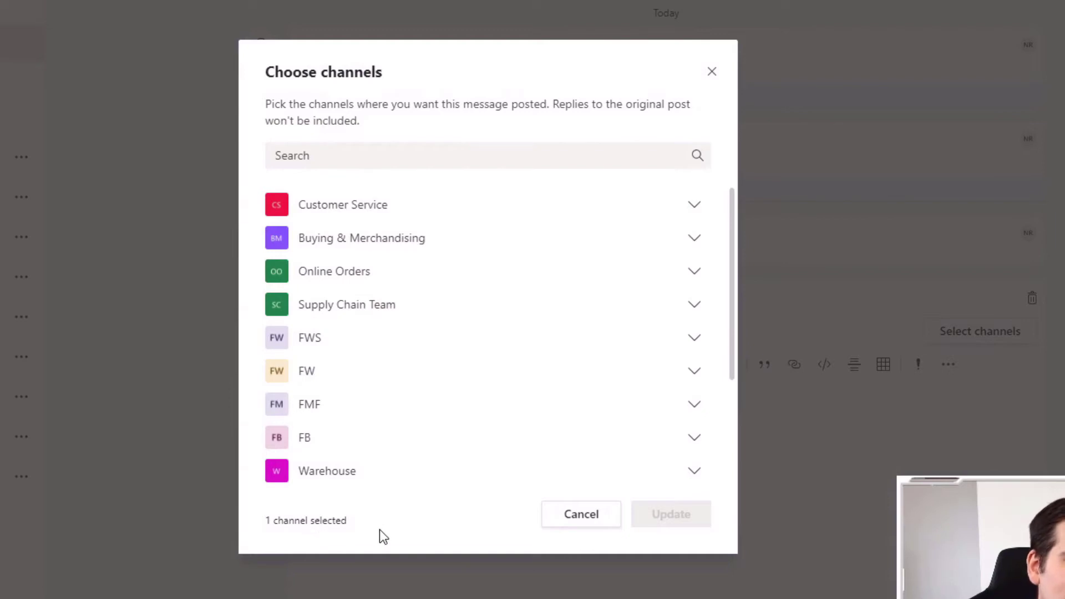
left_click(317, 155)
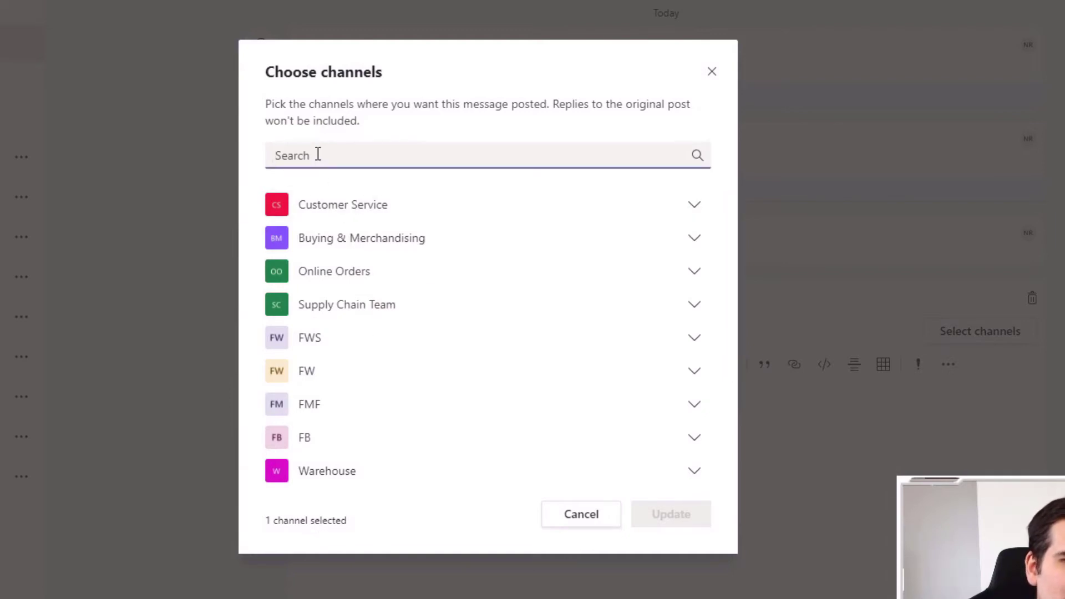
left_click(692, 305)
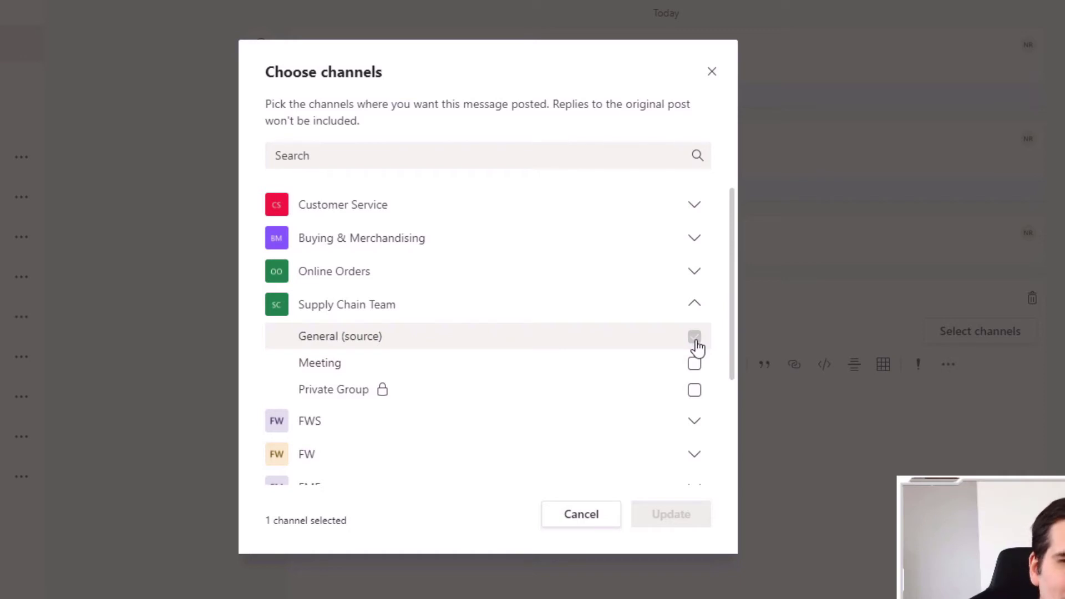
left_click(693, 364)
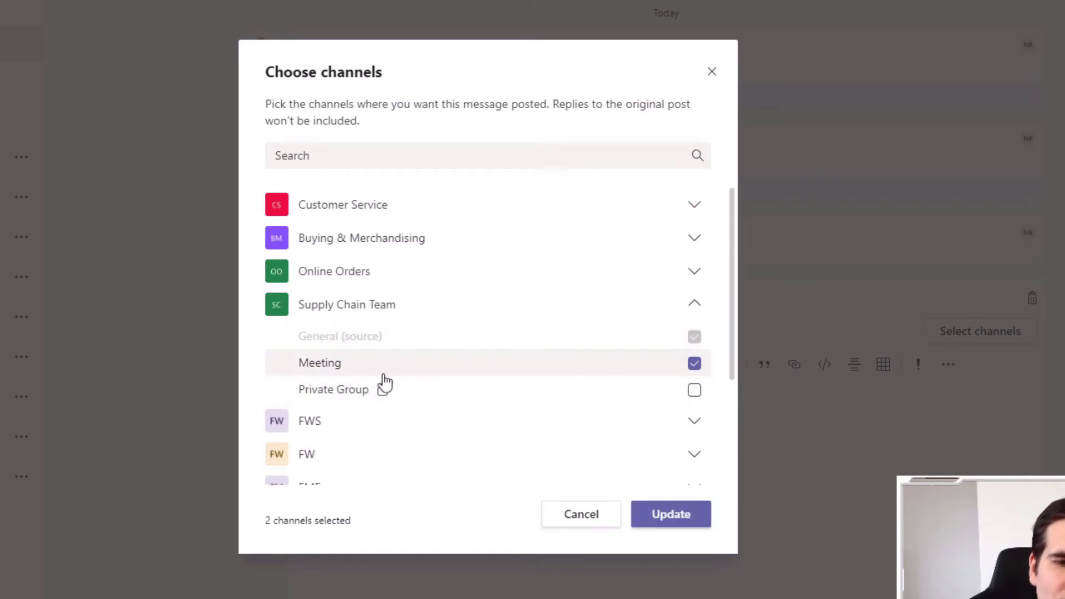
left_click(694, 392)
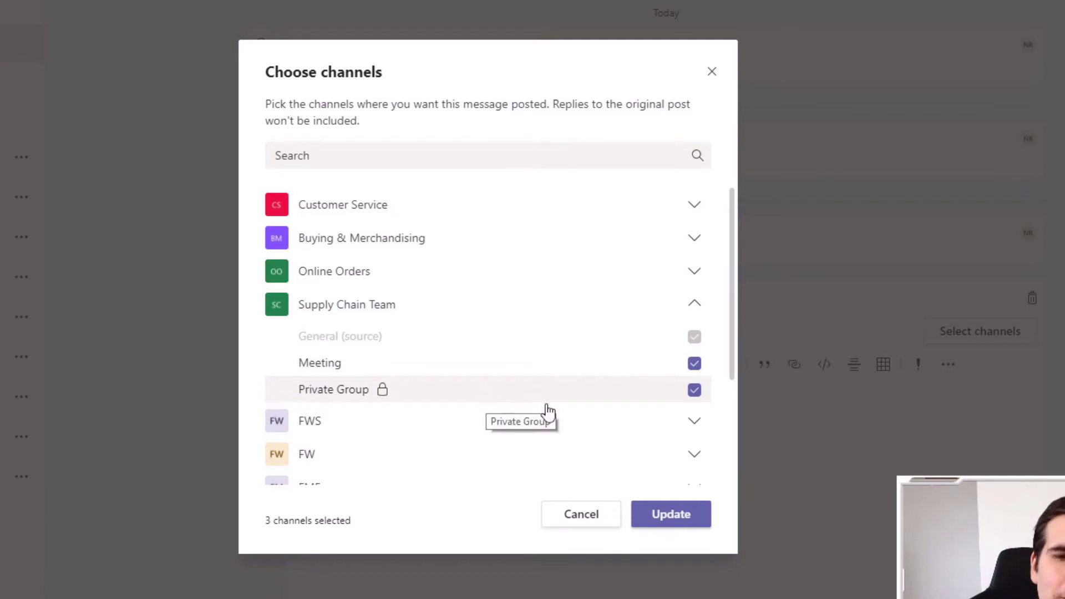
left_click(699, 524)
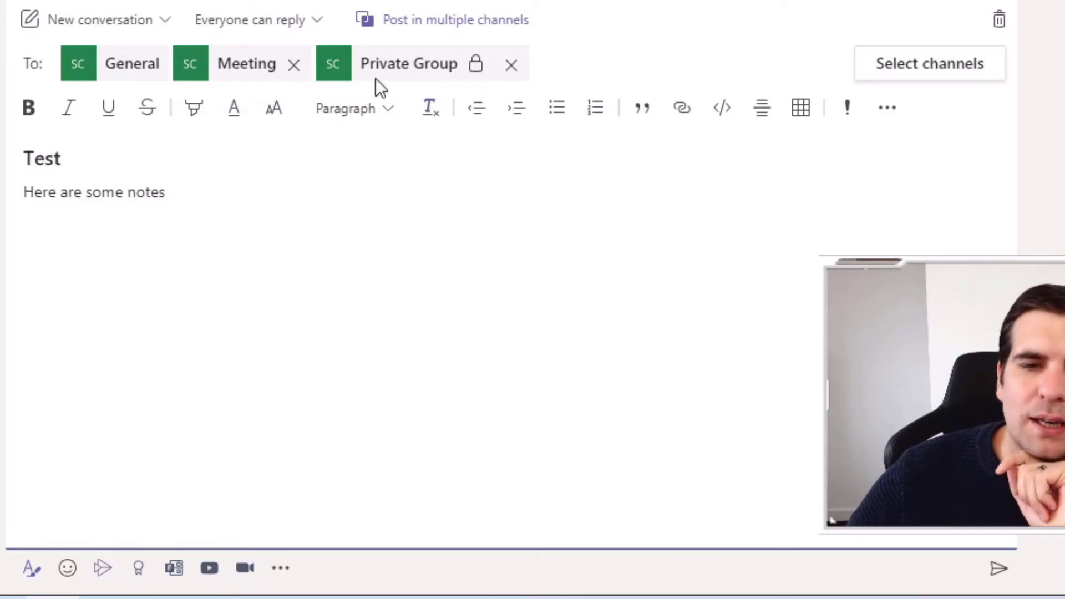
left_click(316, 25)
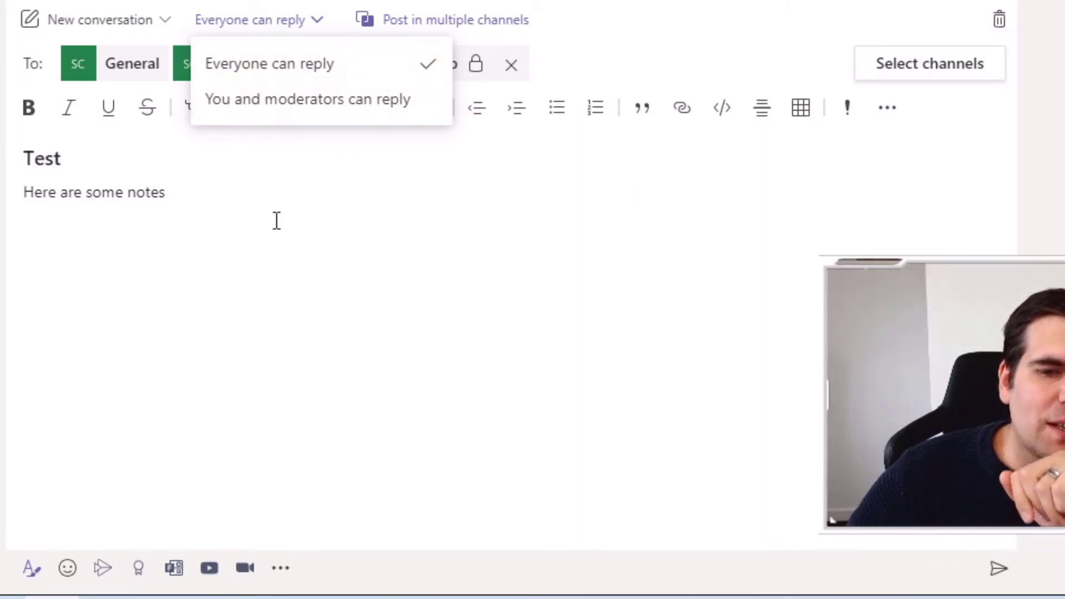
left_click(230, 244)
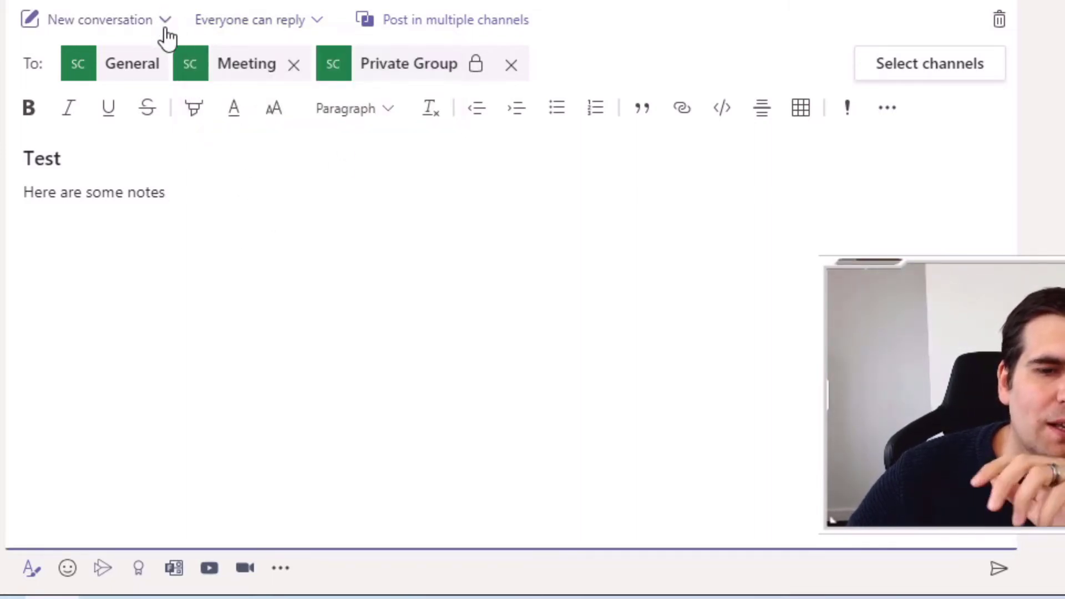
left_click(165, 23)
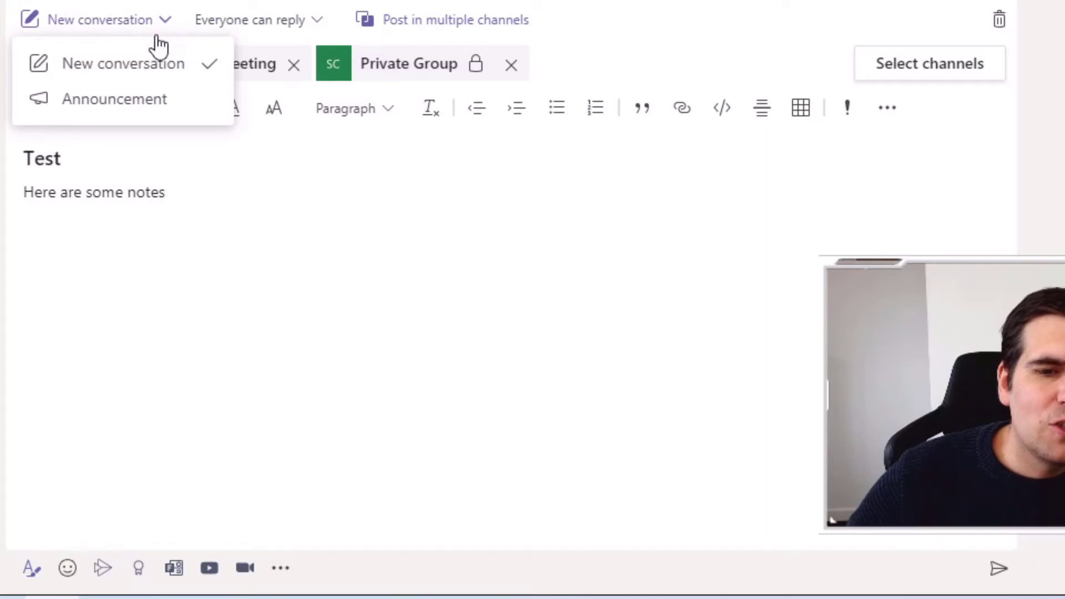
left_click(171, 111)
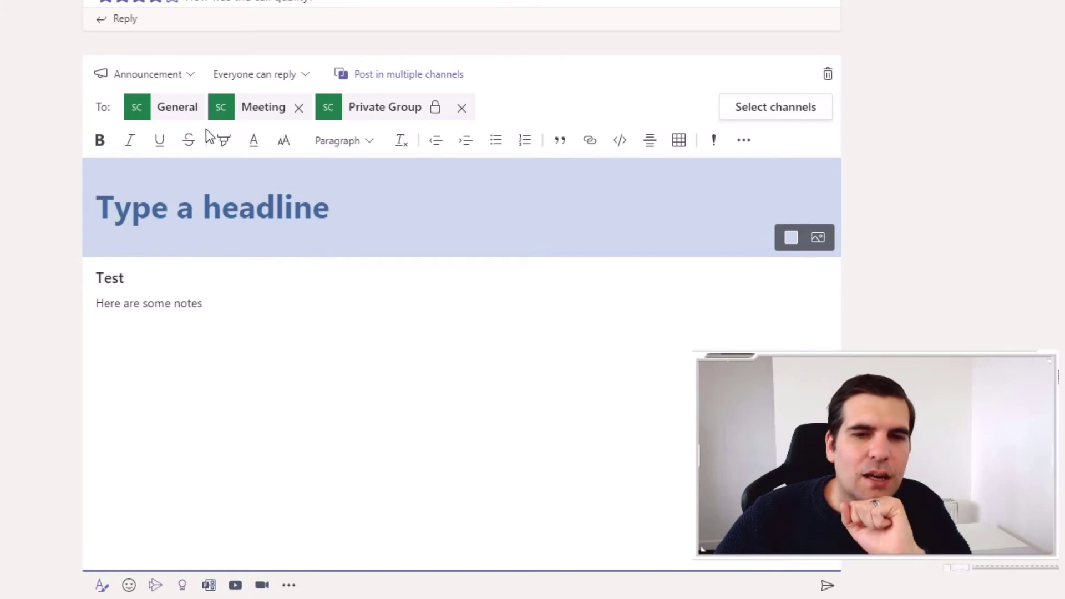
left_click(189, 82)
left_click(151, 105)
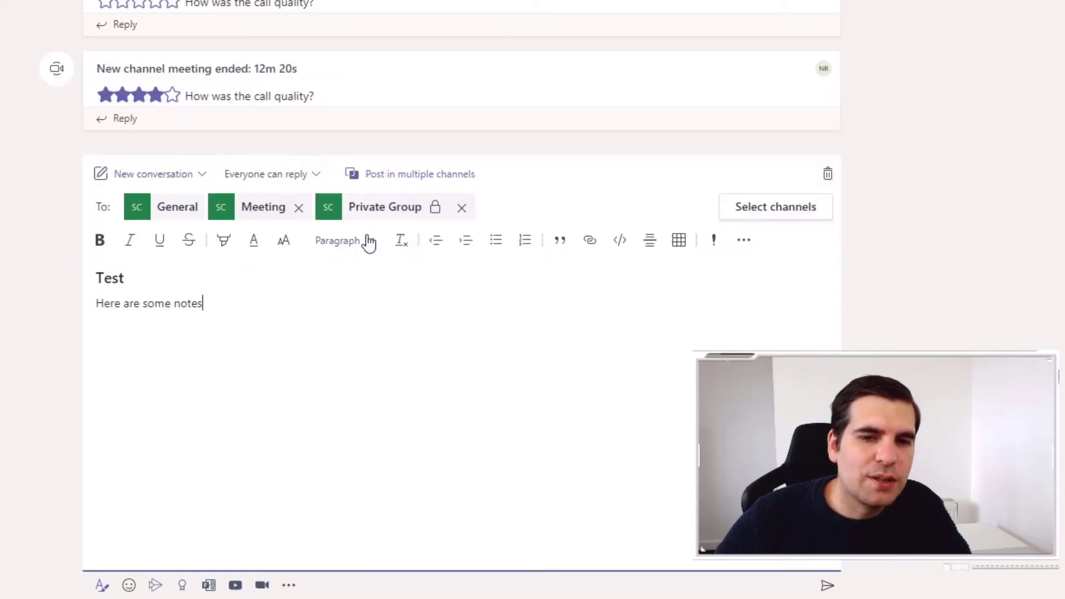
- Turn the post into an announcement with the headline "Here is a test" and send it to the selected channels
left_click(195, 176)
left_click(167, 234)
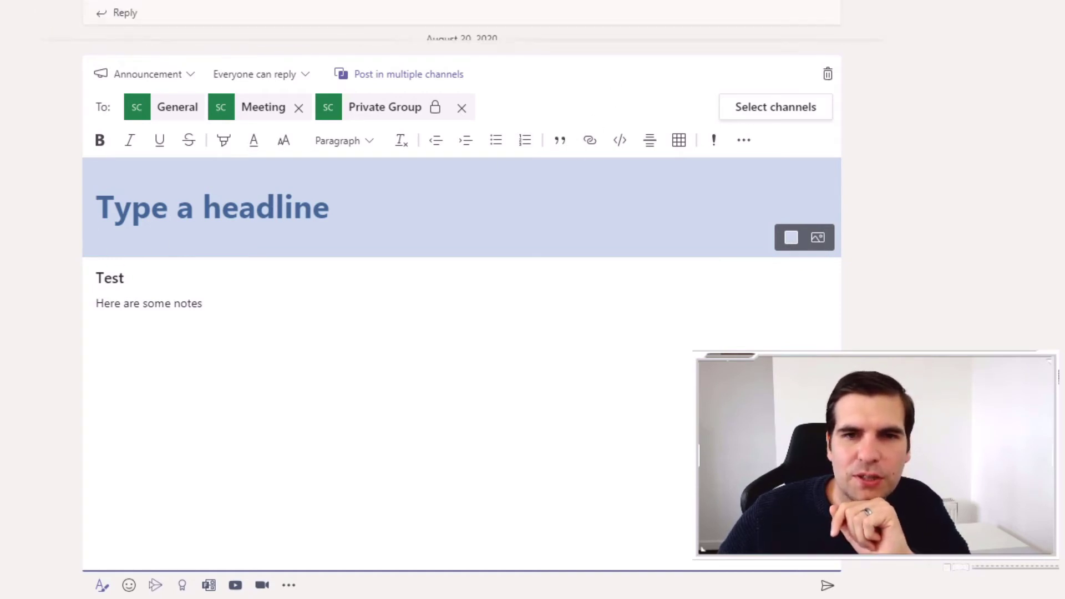
scroll(607, 40, "up", 10)
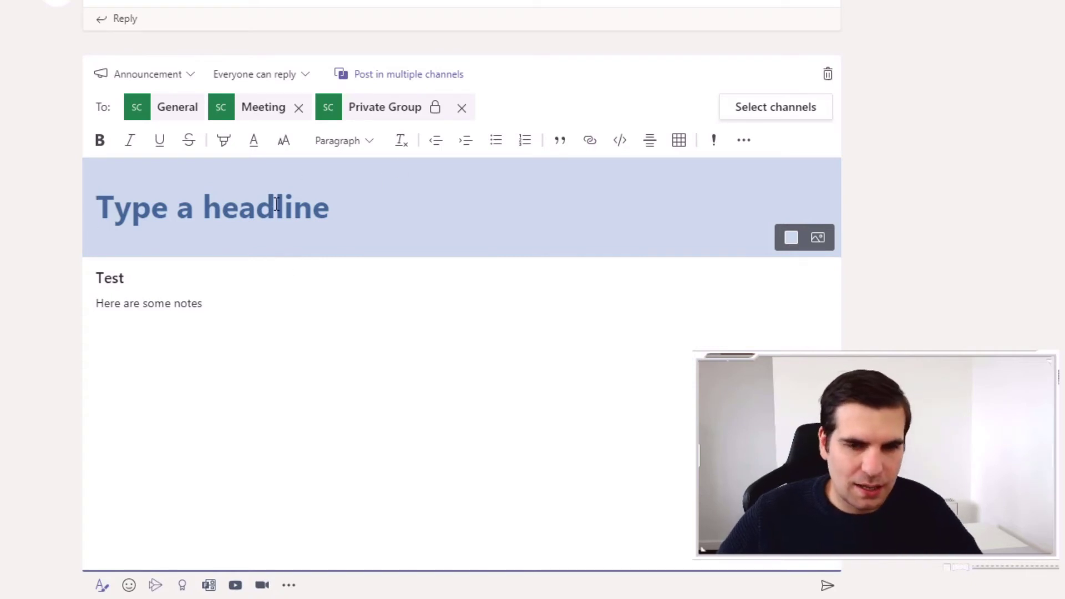
type("Here is ")
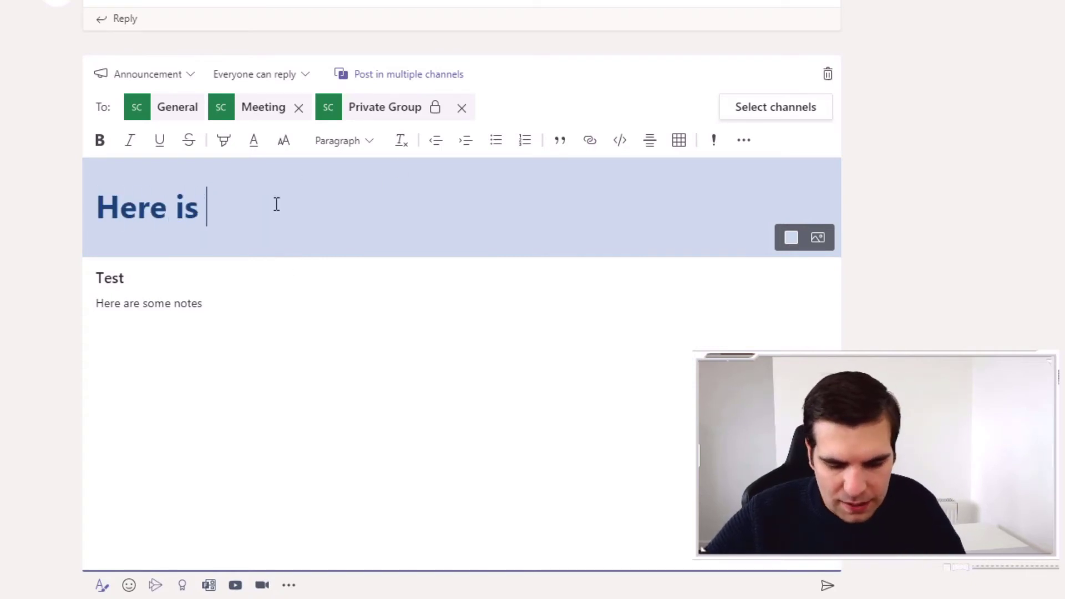
type("a test")
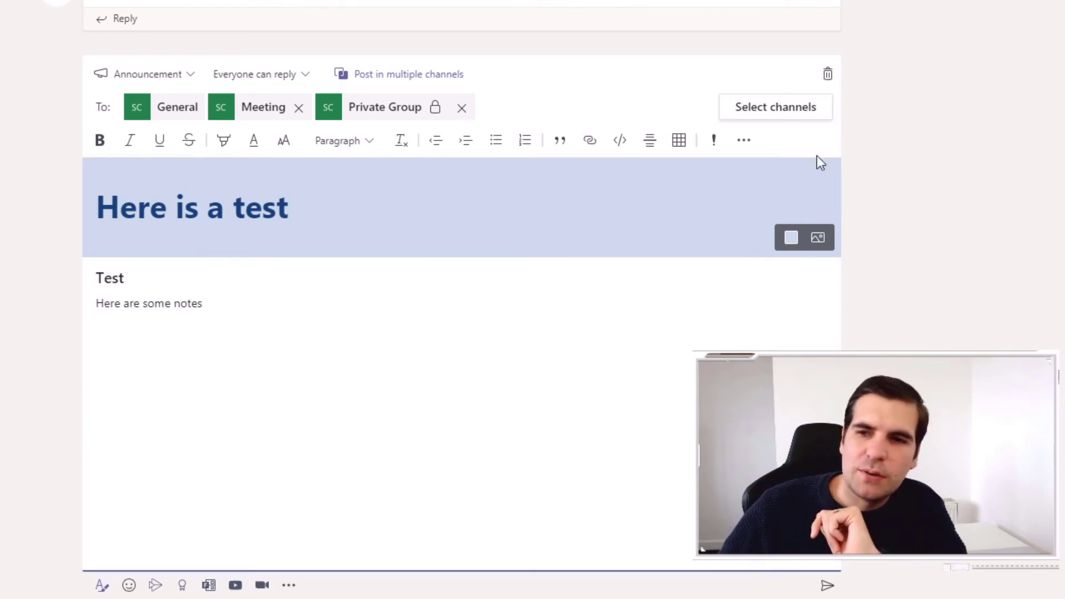
left_click(830, 591)
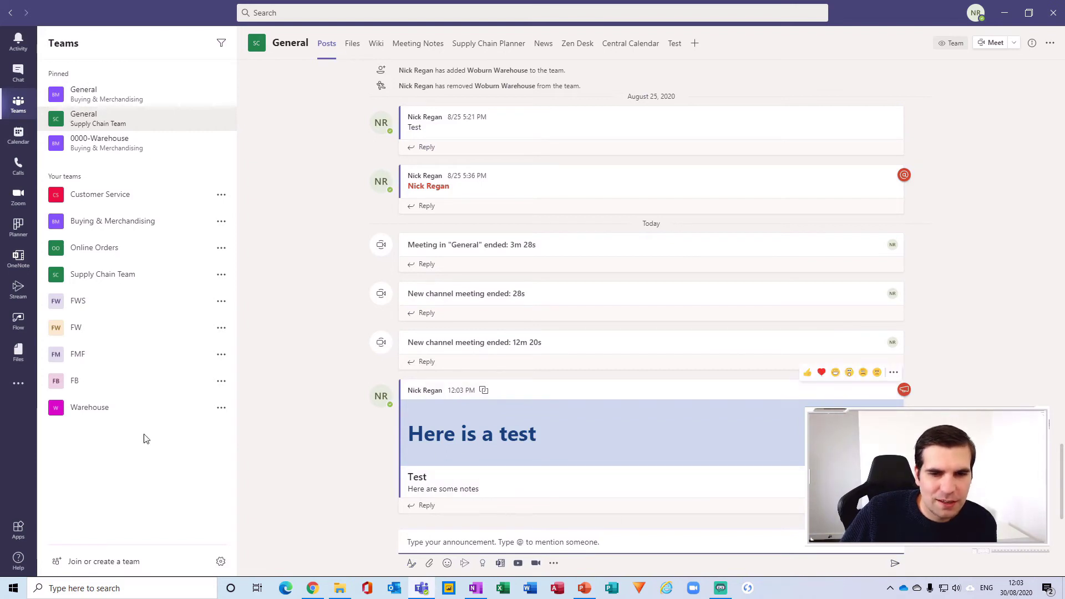
- Check the cross-posted announcement in the Supply Chain Team's Meeting and Private Group channels
left_click(42, 274)
left_click(93, 308)
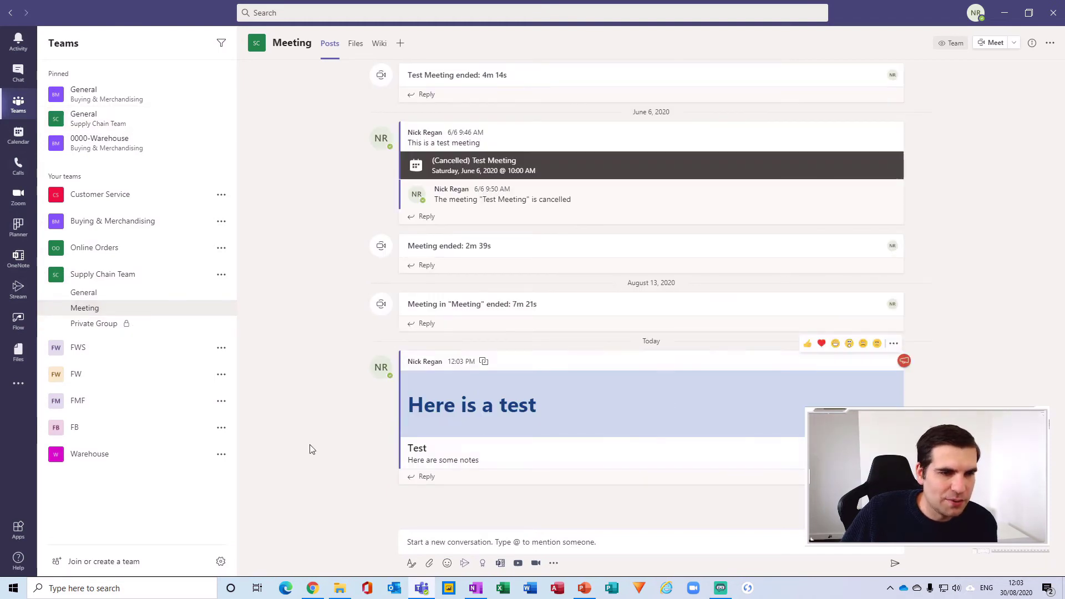
left_click(85, 324)
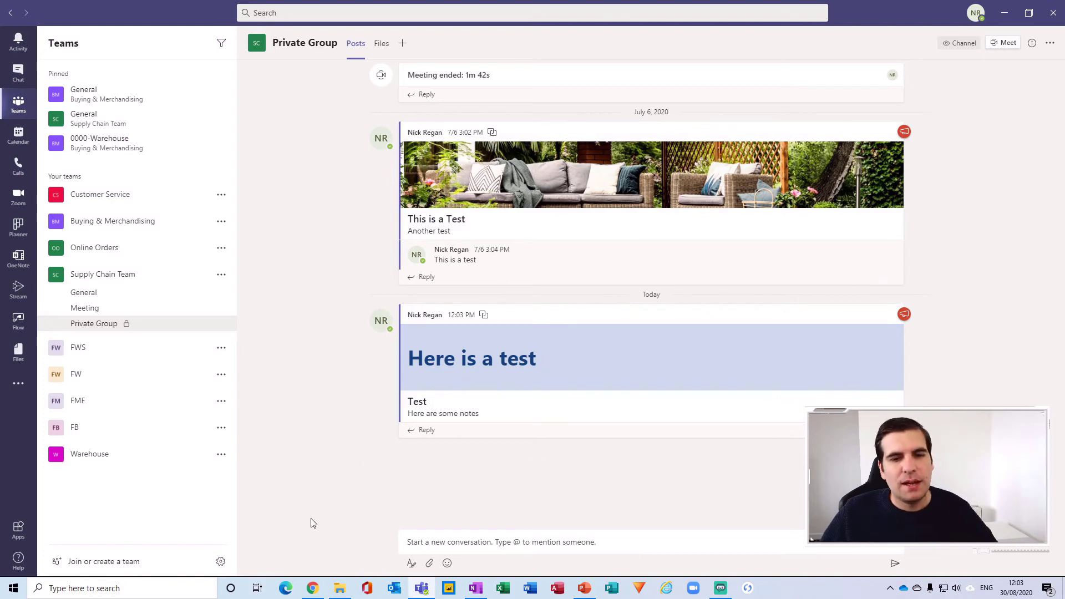
- Reply "hello" to the "Here is a test" announcement in the Private Group channel
left_click(427, 431)
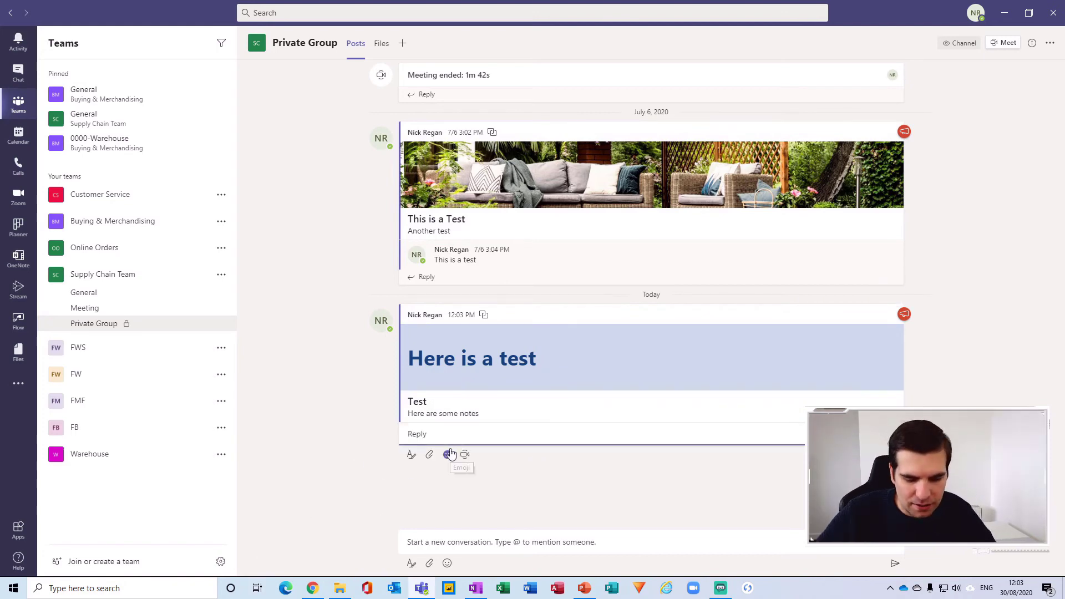
type("hell")
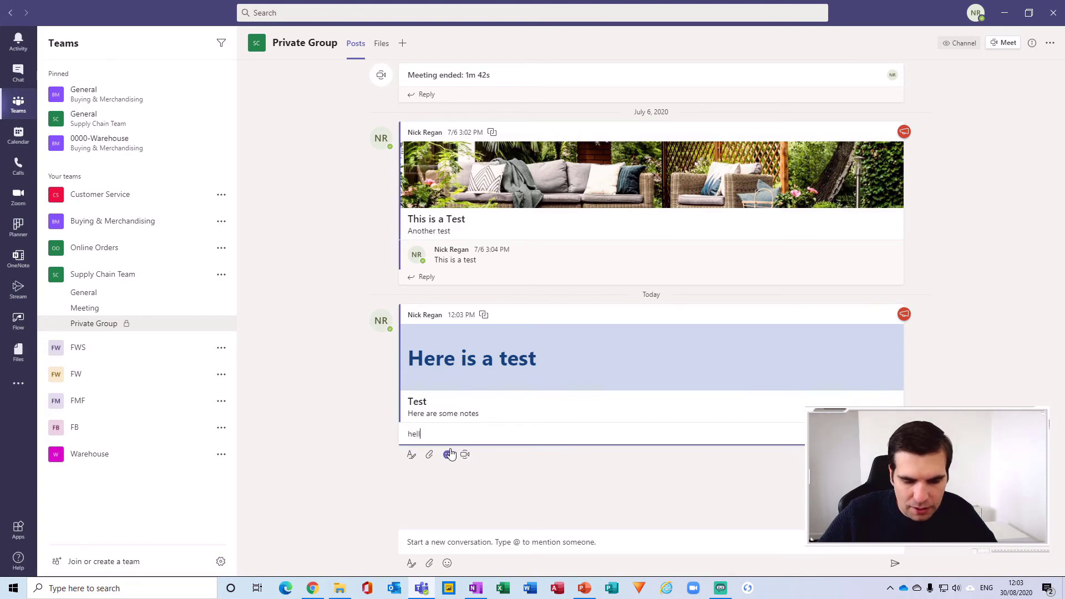
type("o")
key("Return")
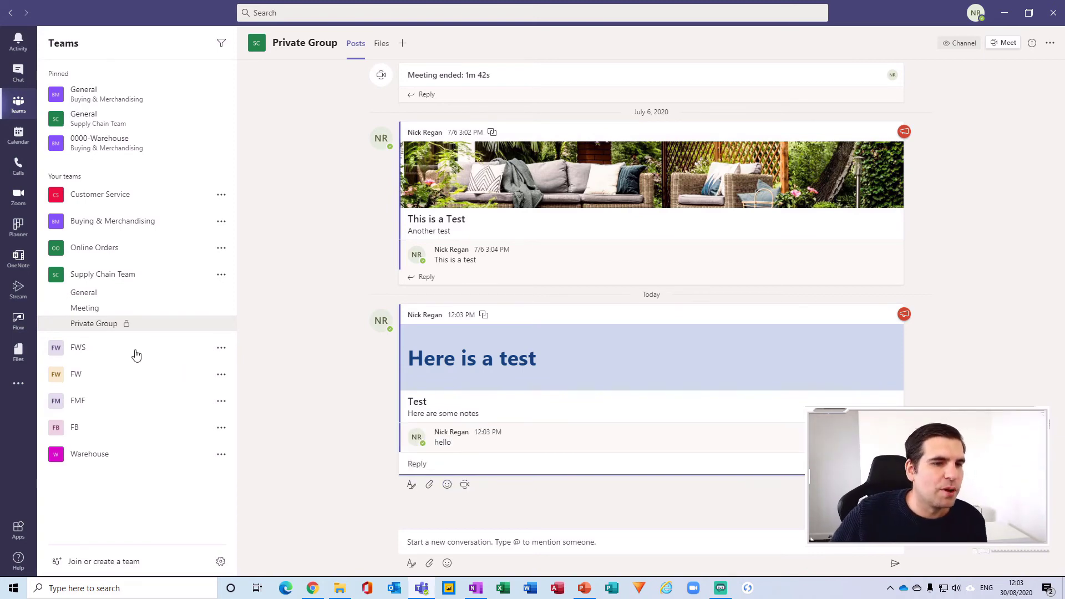
- Compare the replies under the announcement in the Meeting, Private Group and General channels
left_click(201, 308)
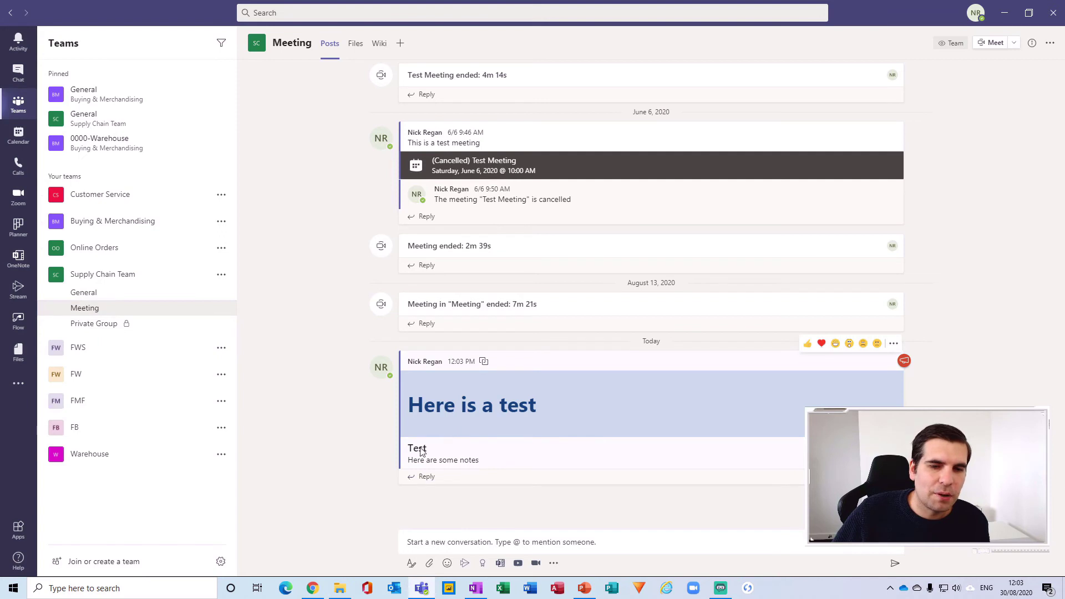
left_click(96, 327)
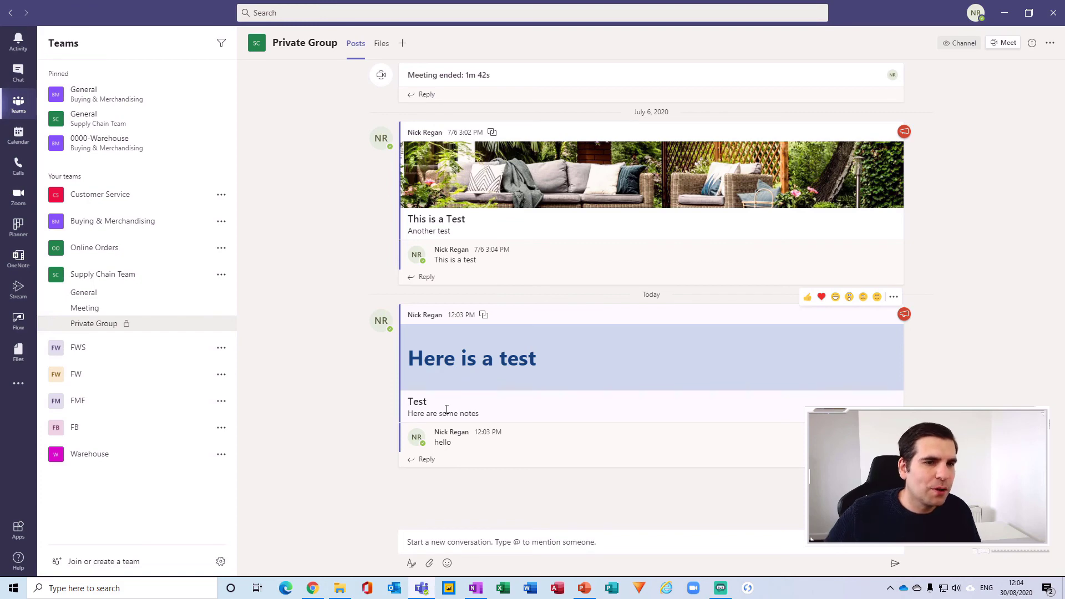
left_click(88, 294)
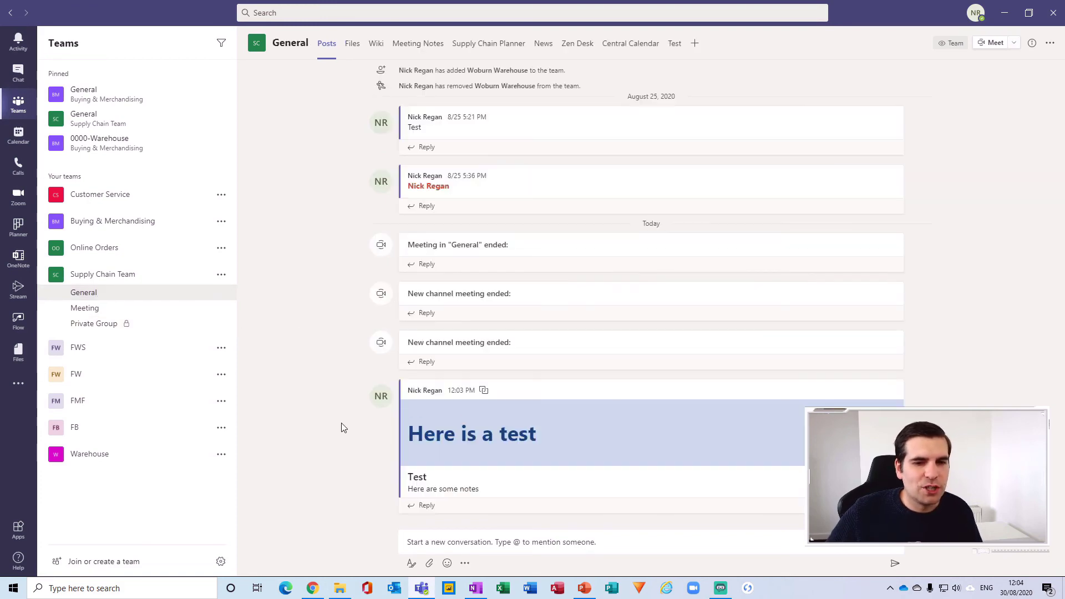